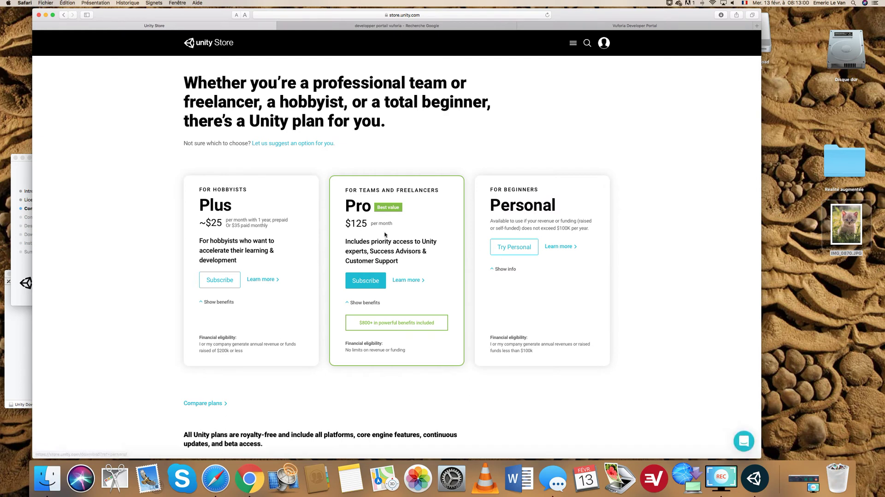
# Accept the eligibility terms for the Unity Personal plan and examine the component selection in the Unity Download Assistant
pyautogui.click(510, 250)
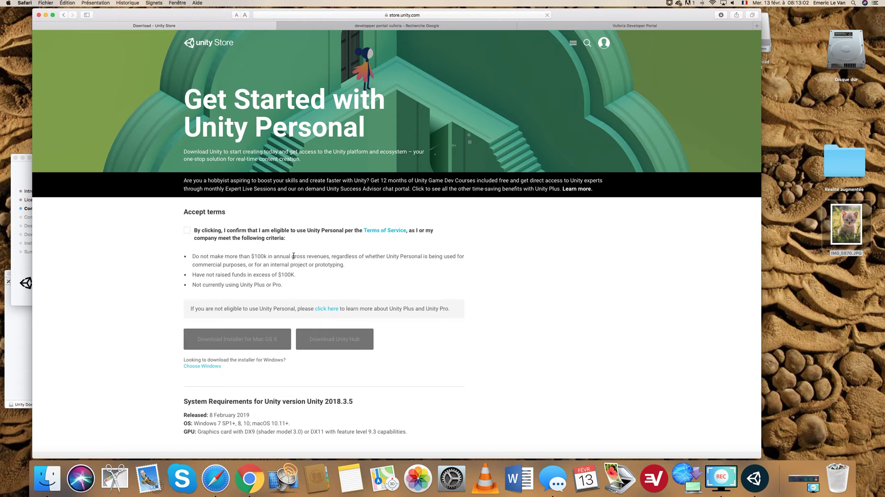
pyautogui.click(187, 231)
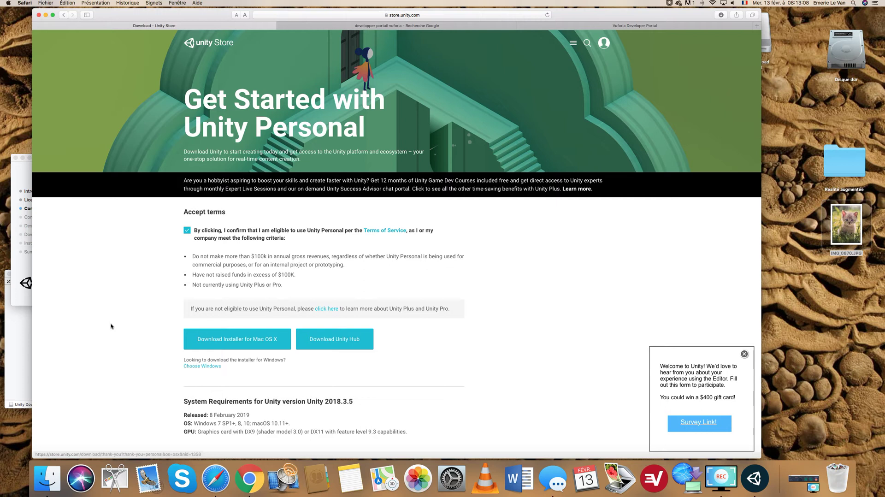
pyautogui.click(24, 272)
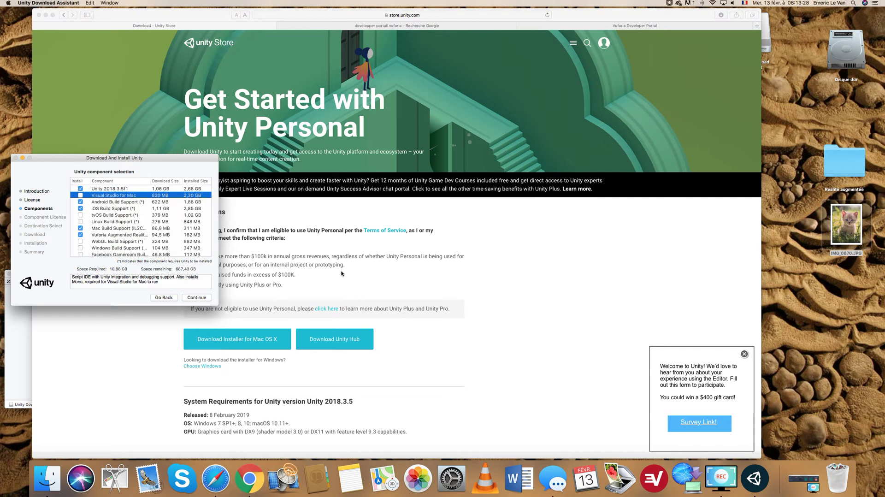
pyautogui.click(506, 216)
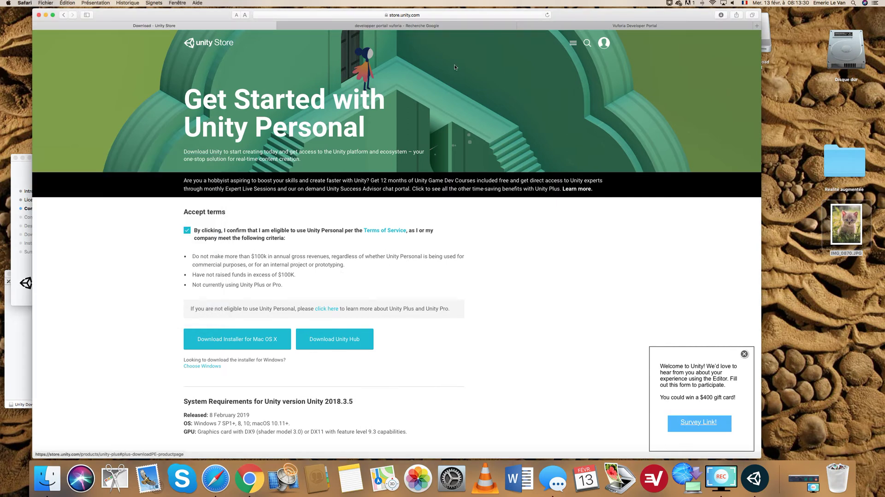
# Open the registration form for a Vuforia Developer account on the Vuforia Developer Portal
pyautogui.click(431, 27)
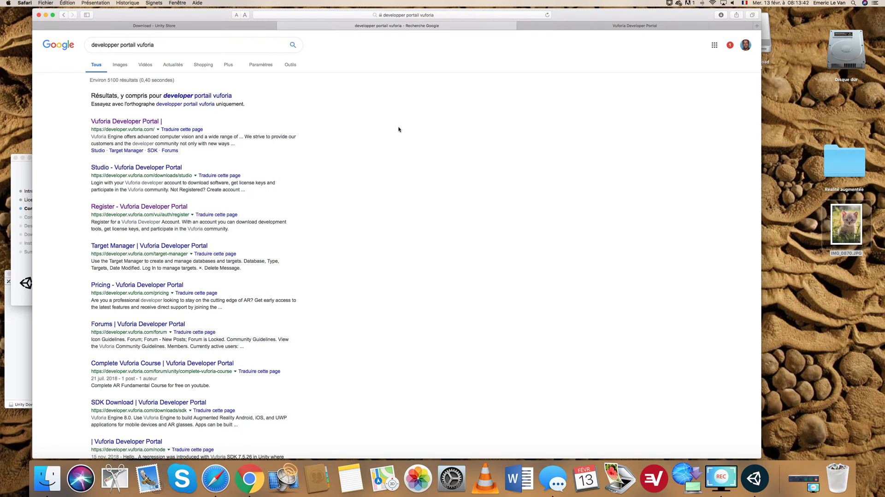
pyautogui.click(582, 28)
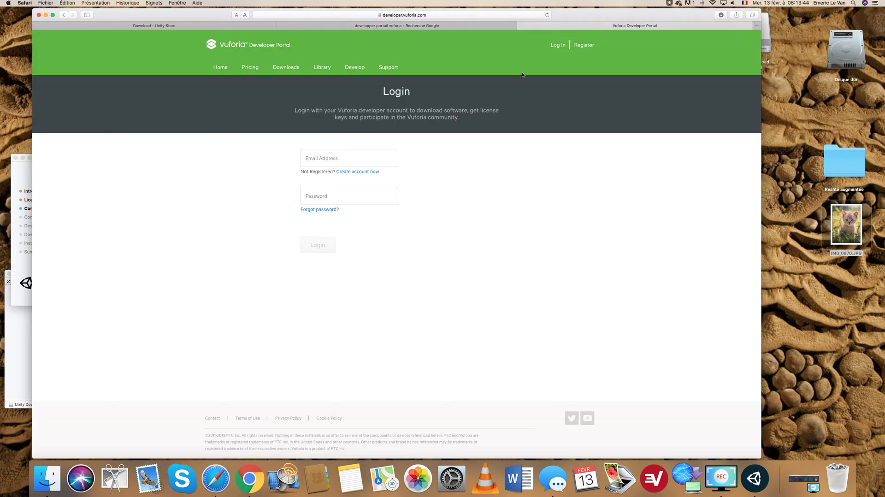
pyautogui.click(581, 45)
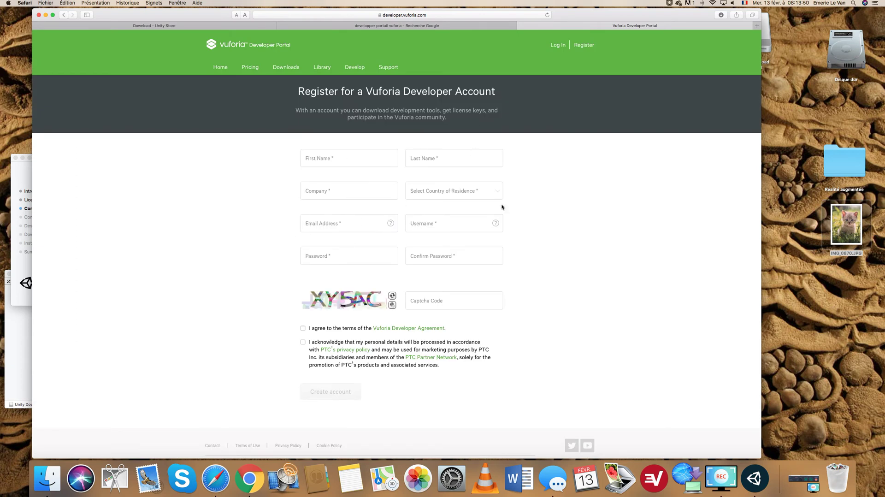
pyautogui.click(815, 483)
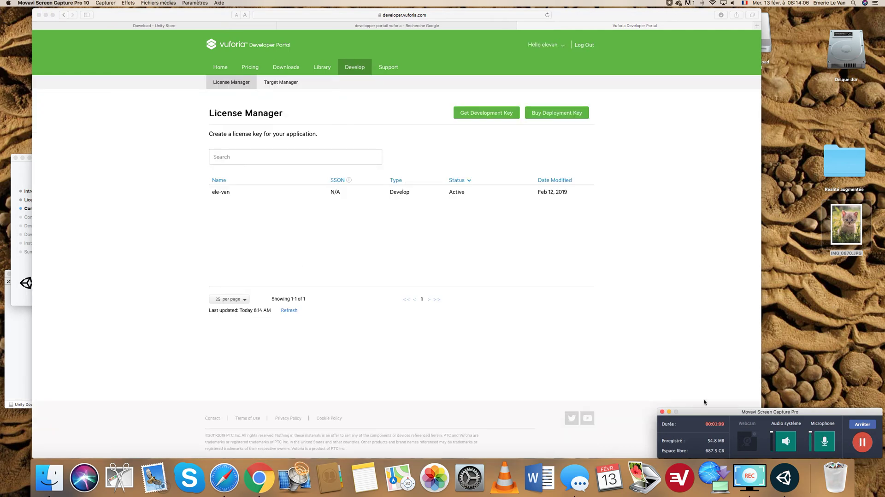
pyautogui.click(624, 385)
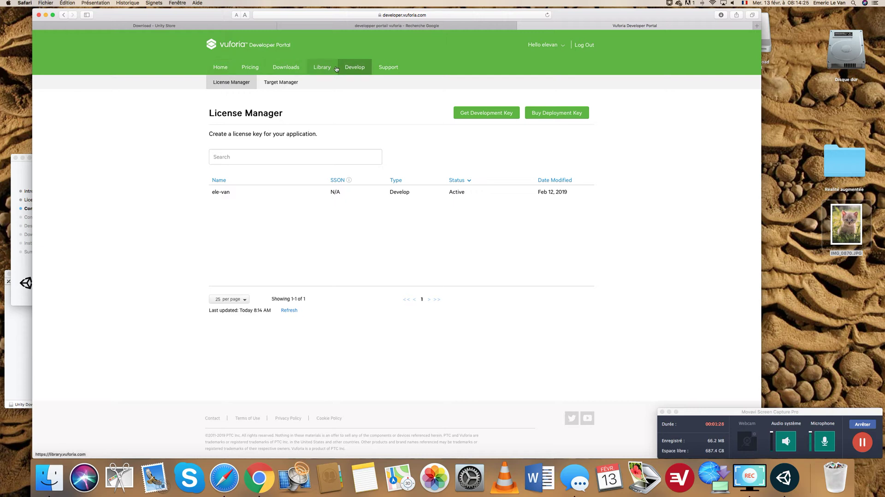
# Open the Target Manager and try to add a Device database named "chat réalité augmentée"
pyautogui.click(282, 83)
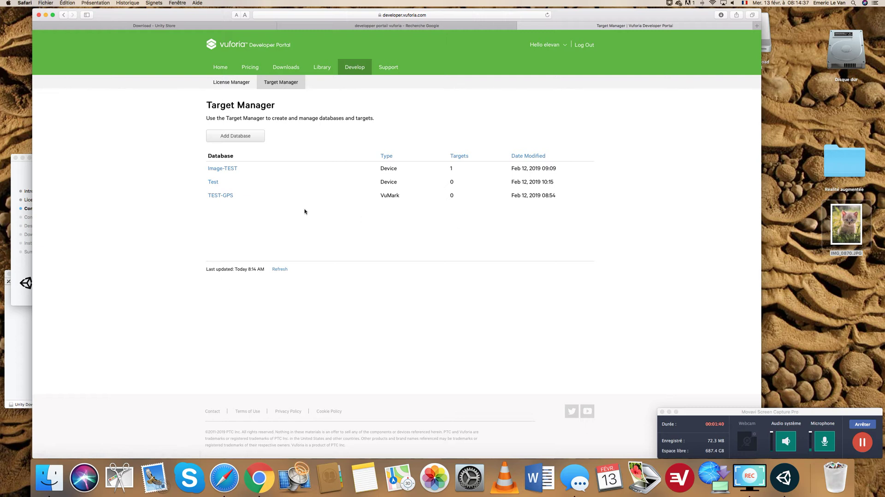
pyautogui.click(245, 141)
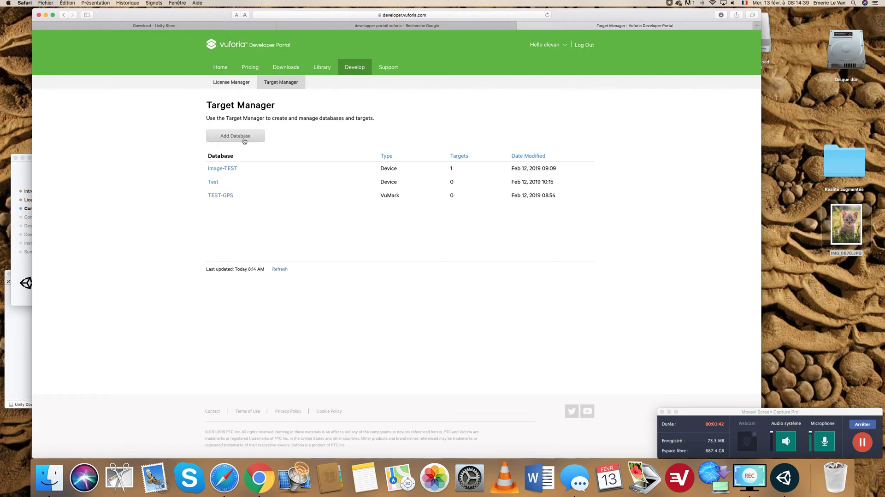
pyautogui.click(245, 140)
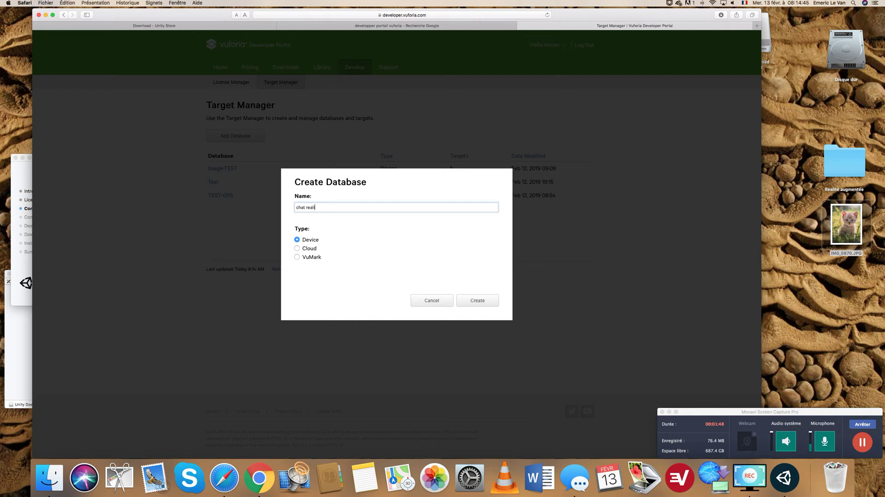
pyautogui.write('chat réalité augmentée')
pyautogui.click(471, 299)
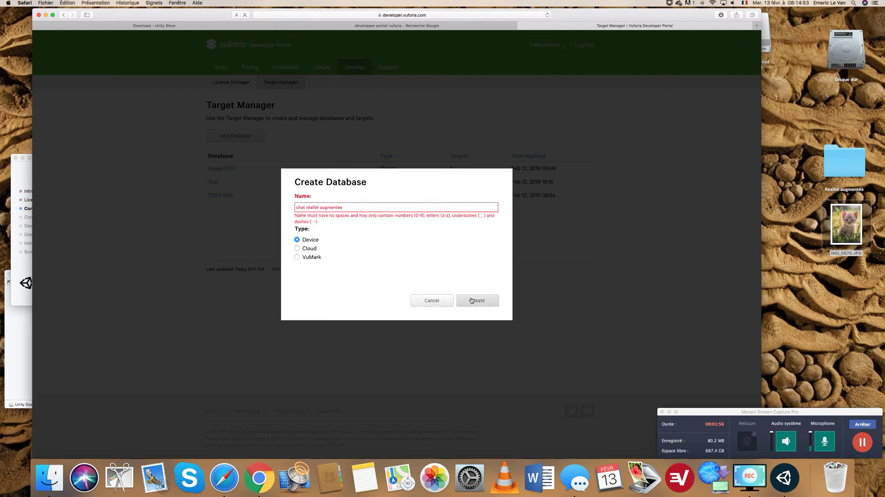
# Replace the spaces in the database name with underscores and try to create the database again
pyautogui.press('super+a')
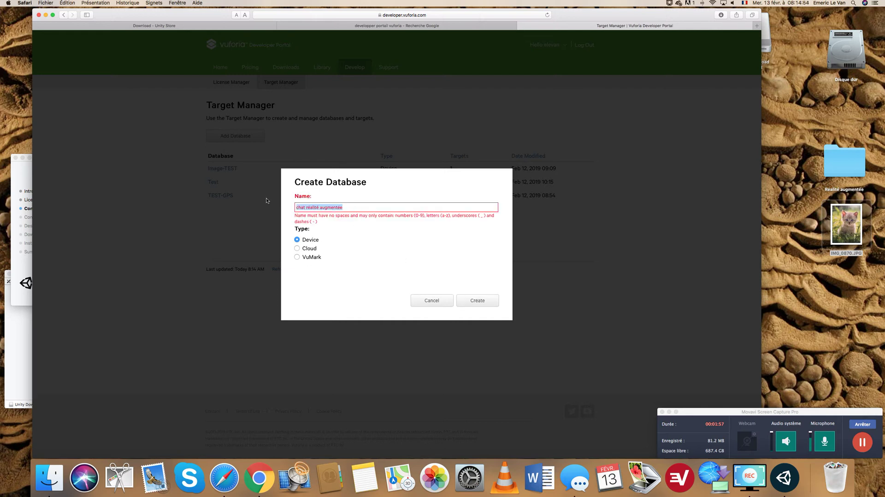
pyautogui.click(308, 207)
pyautogui.press('BackSpace')
pyautogui.write('_')
pyautogui.click(322, 208)
pyautogui.press('BackSpace')
pyautogui.write('_')
pyautogui.click(477, 303)
# Name the new database "chat" and create it with the Device type
pyautogui.write('chat')
pyautogui.click(477, 301)
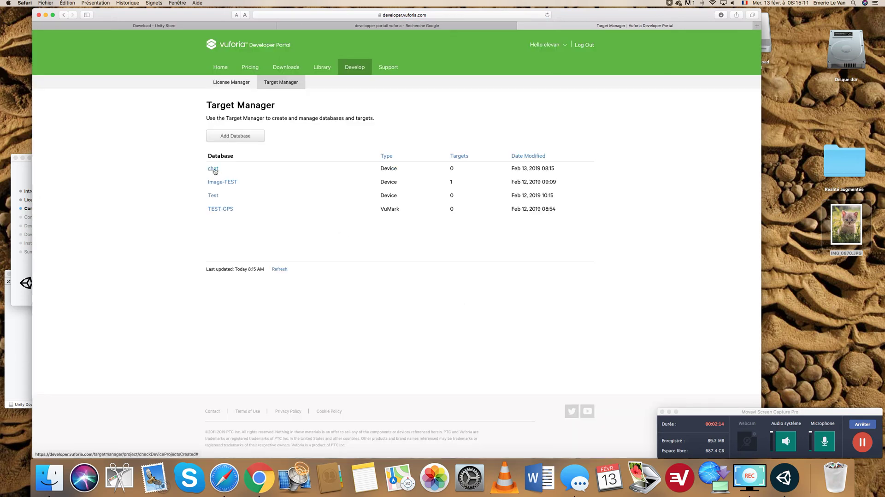
# Start a Single Image target in the chat database, using IMG_0870.JPG from the desktop as its file
pyautogui.click(213, 169)
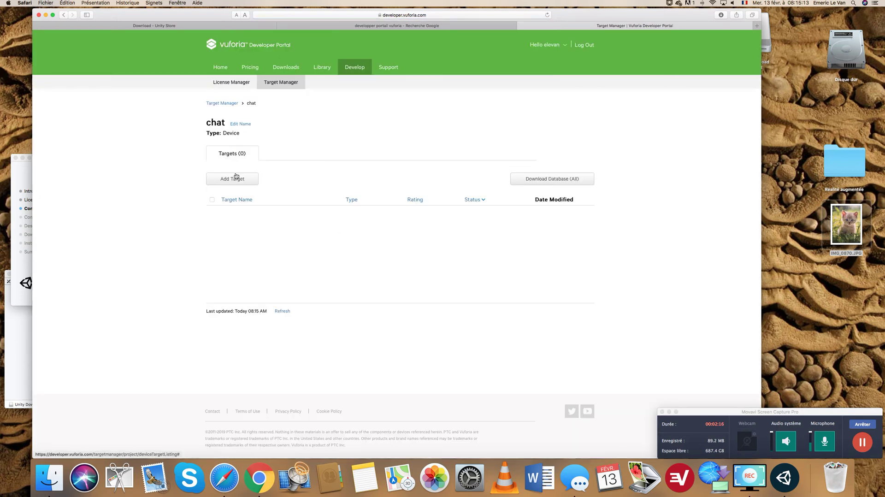
pyautogui.click(230, 184)
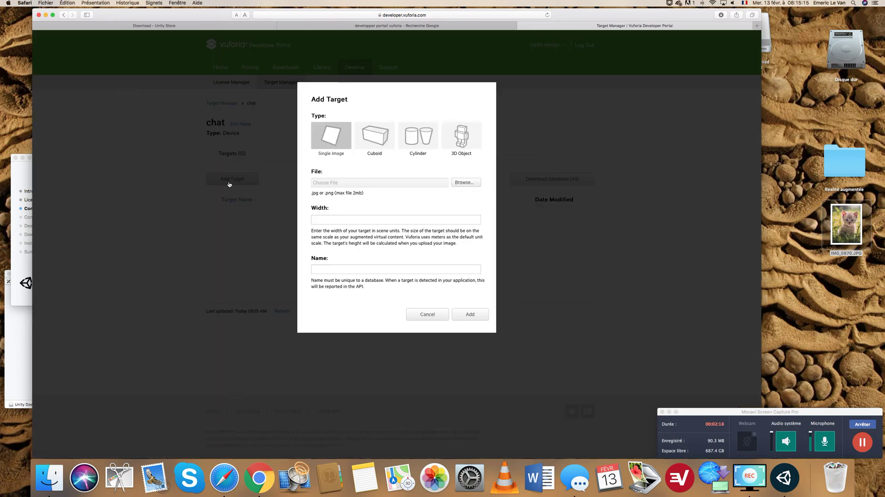
pyautogui.click(467, 182)
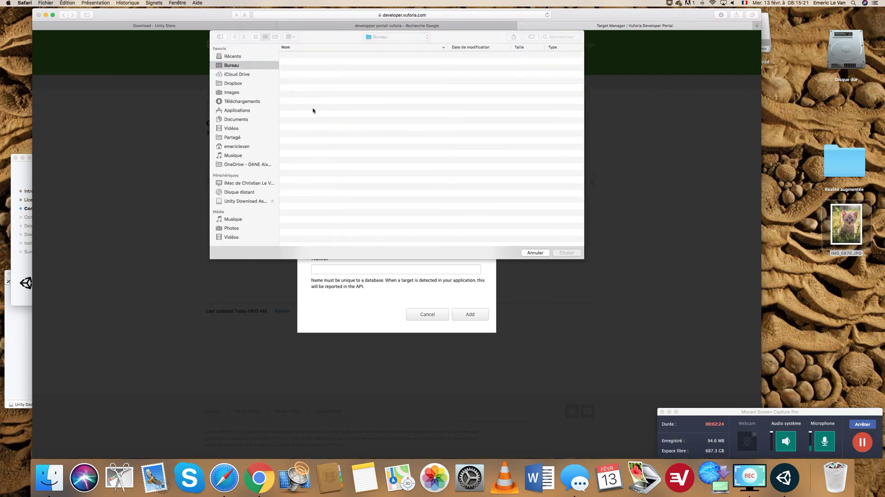
pyautogui.click(315, 64)
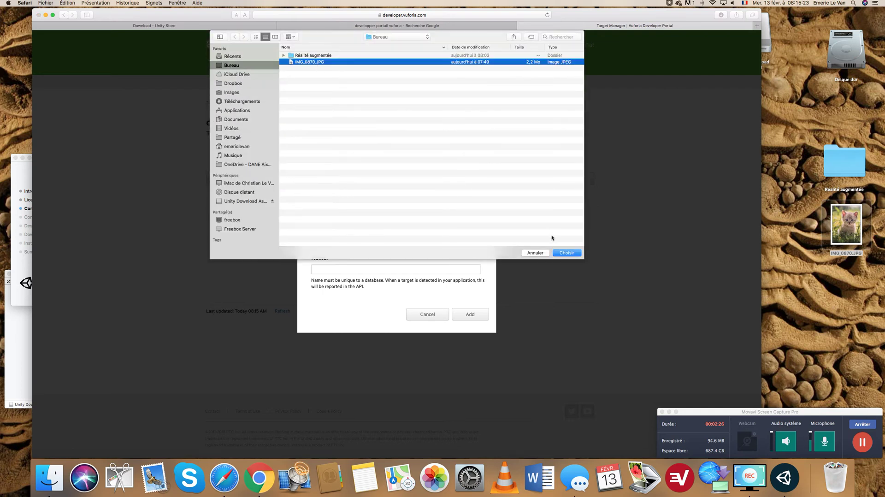
pyautogui.click(565, 253)
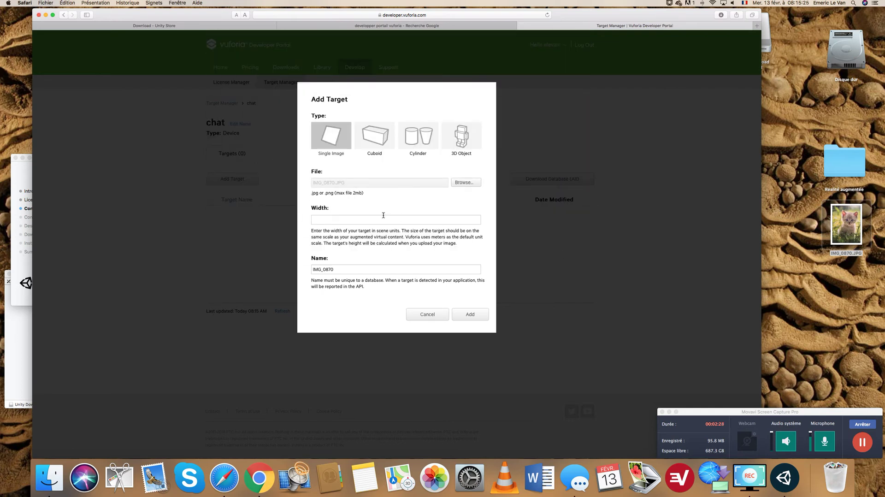
# Set the target's width to 50, name it "chat" and add it to the database
pyautogui.click(354, 220)
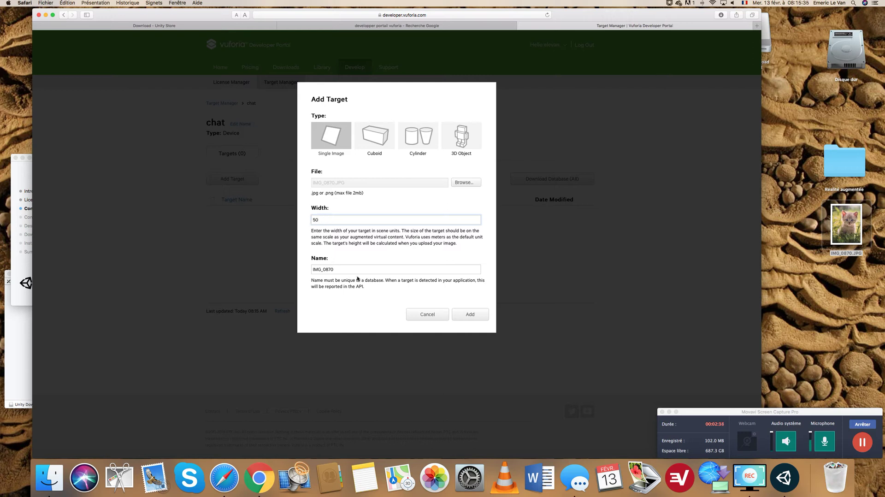
pyautogui.tripleClick(344, 271)
pyautogui.write('chat')
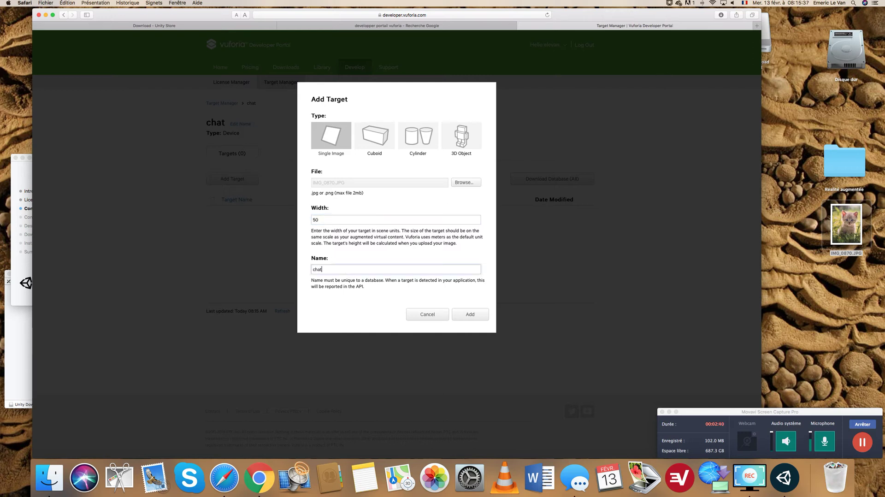
pyautogui.click(462, 316)
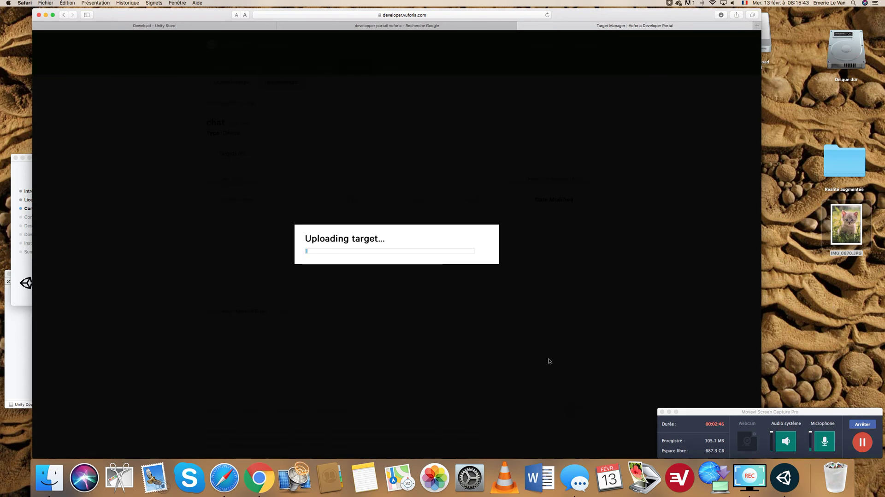
pyautogui.click(863, 441)
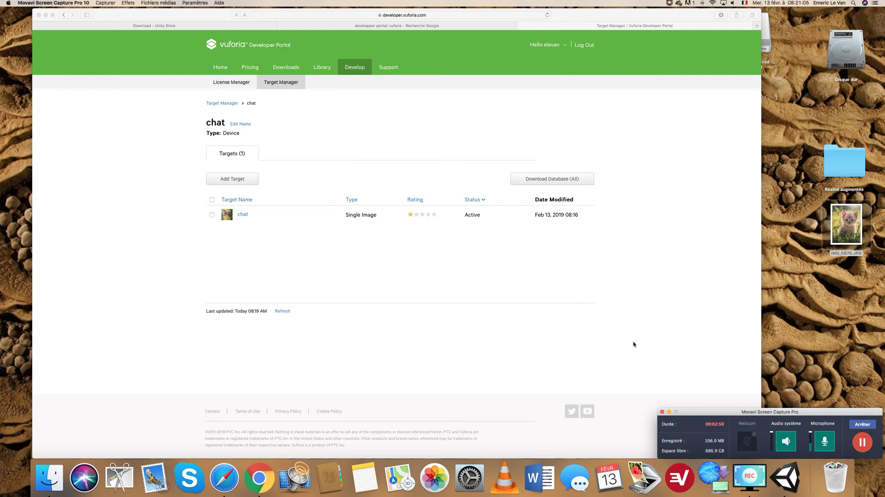
pyautogui.click(248, 239)
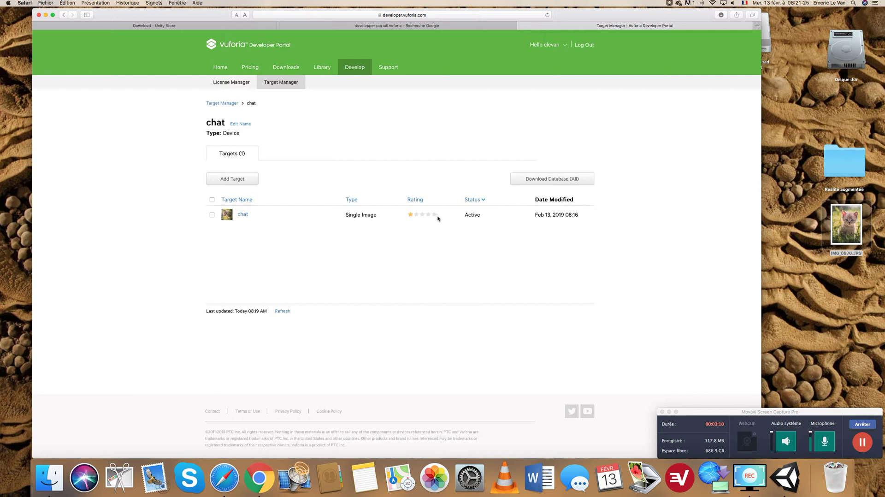
# Examine the chat target's details with its detected features shown, and return to the database's target list
pyautogui.click(247, 216)
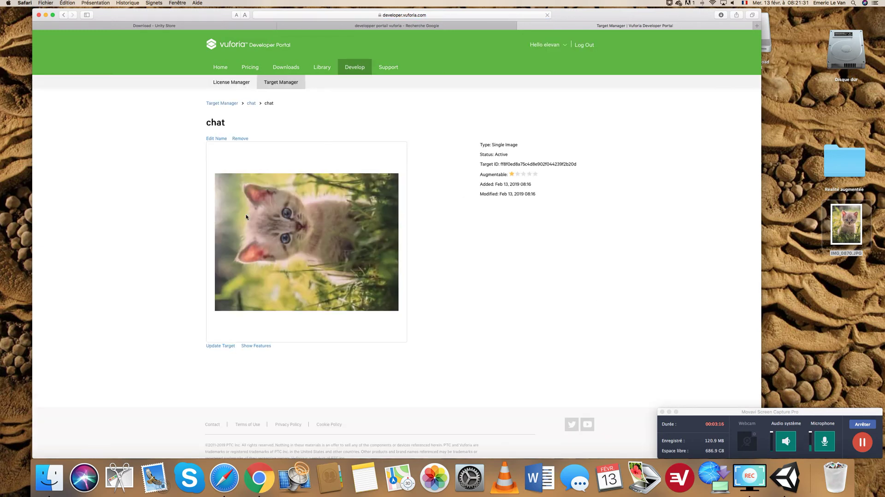
pyautogui.click(256, 347)
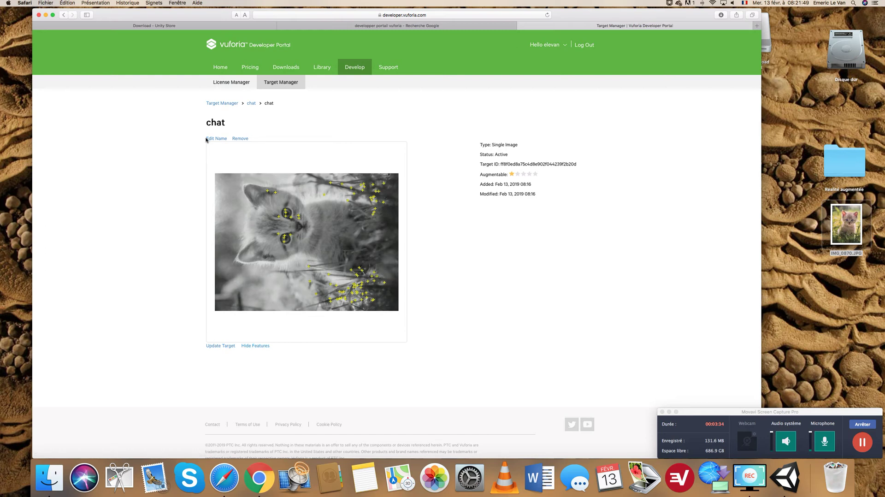
pyautogui.click(251, 104)
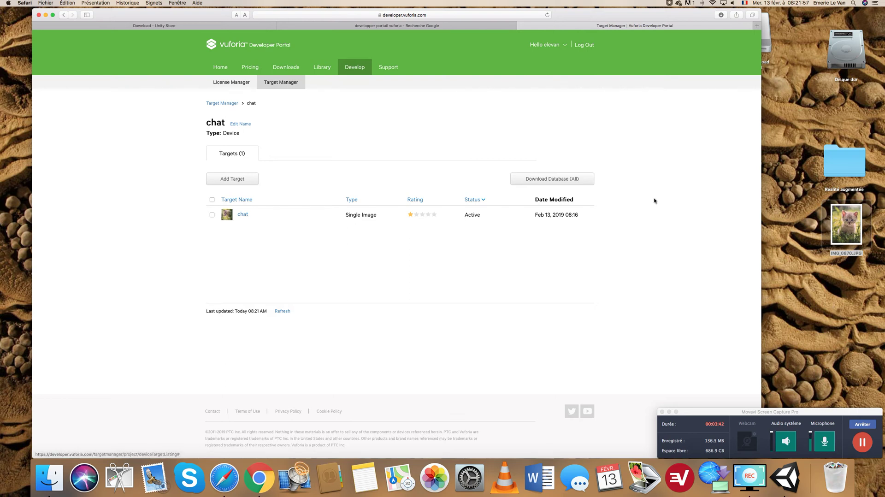
# Download the whole chat database with Unity Editor as the development platform
pyautogui.click(566, 183)
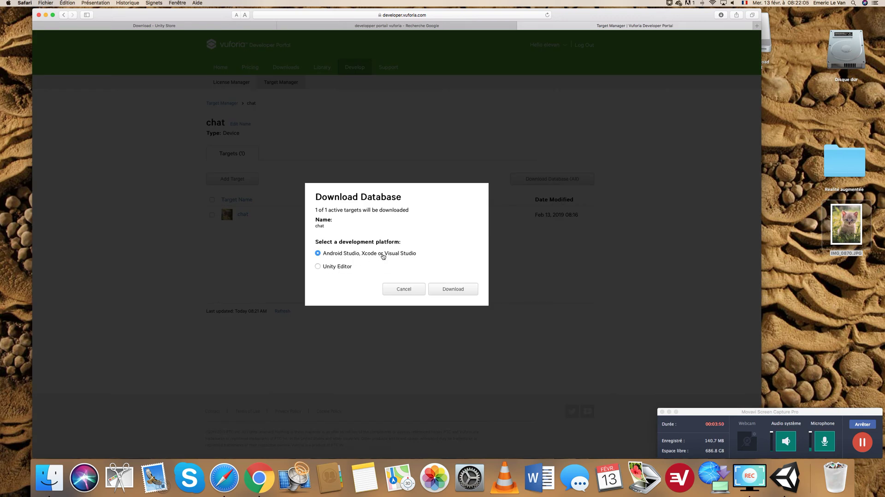
pyautogui.click(318, 267)
pyautogui.click(444, 290)
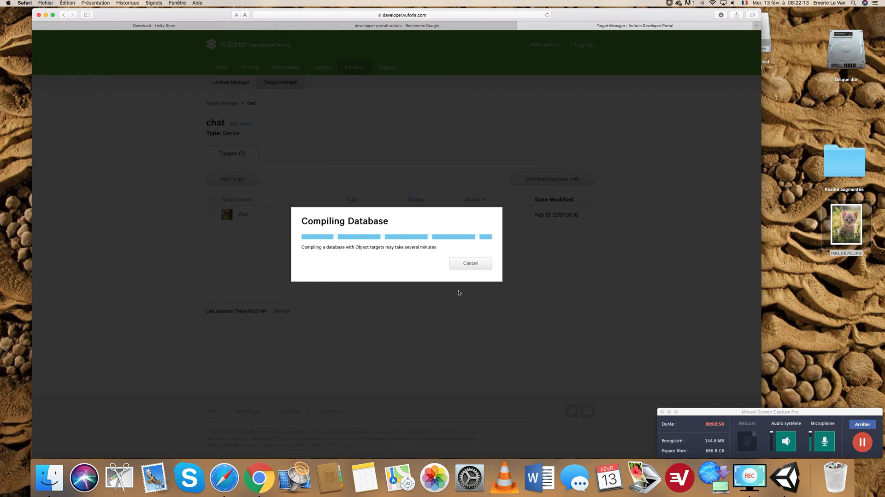
pyautogui.click(862, 443)
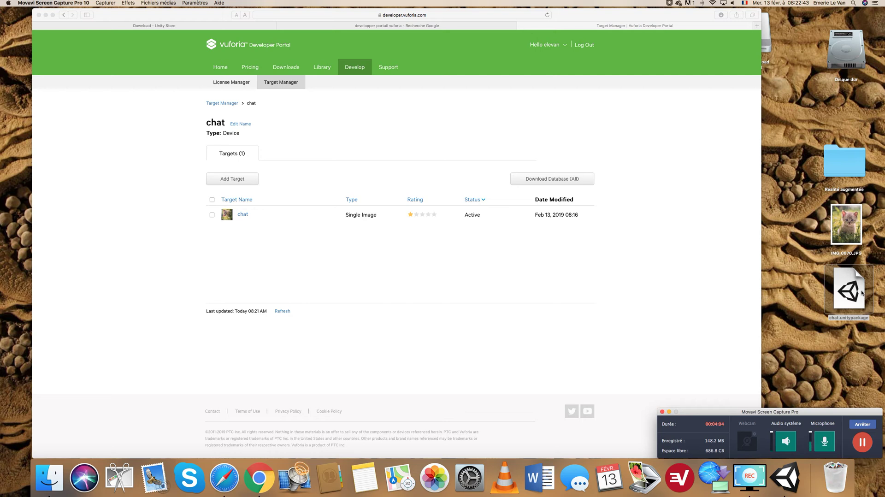
# Close the browser window and start a new project in Unity
pyautogui.click(39, 15)
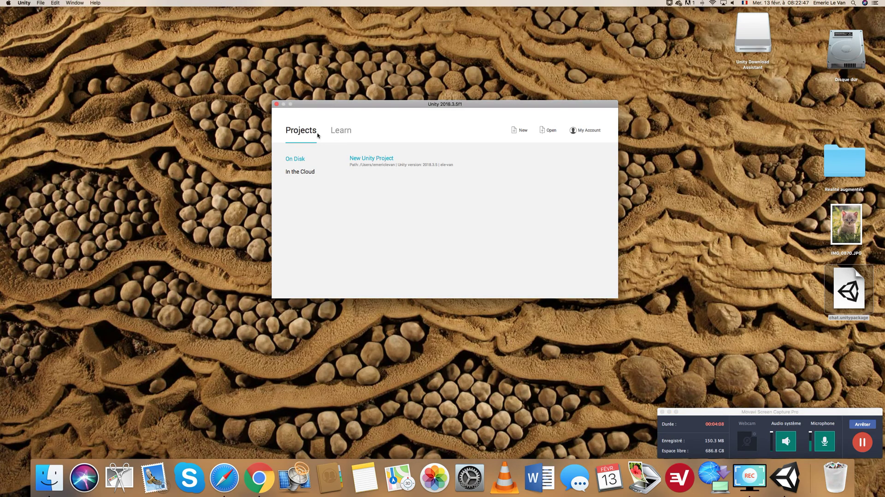
pyautogui.moveTo(415, 105); pyautogui.dragTo(407, 106)
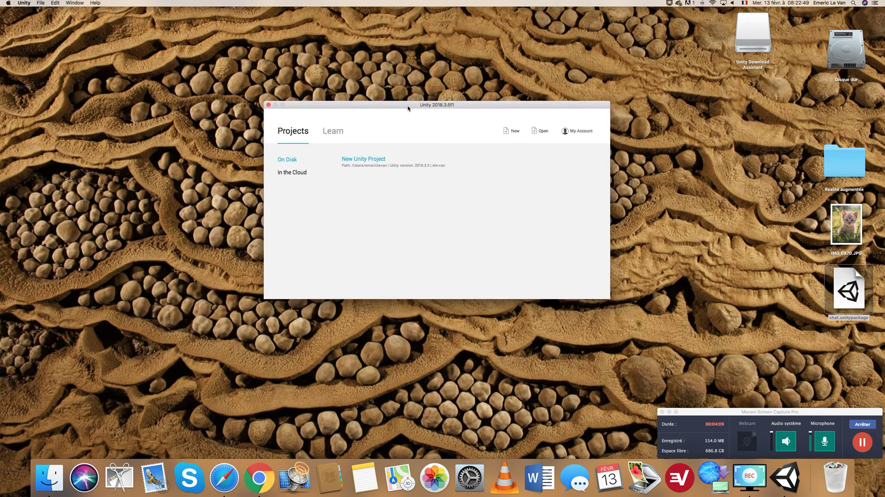
pyautogui.click(506, 136)
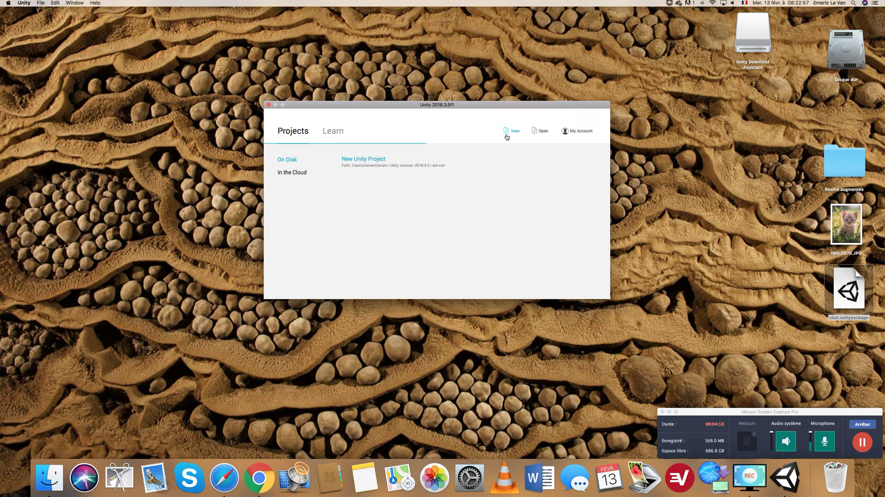
pyautogui.click(866, 440)
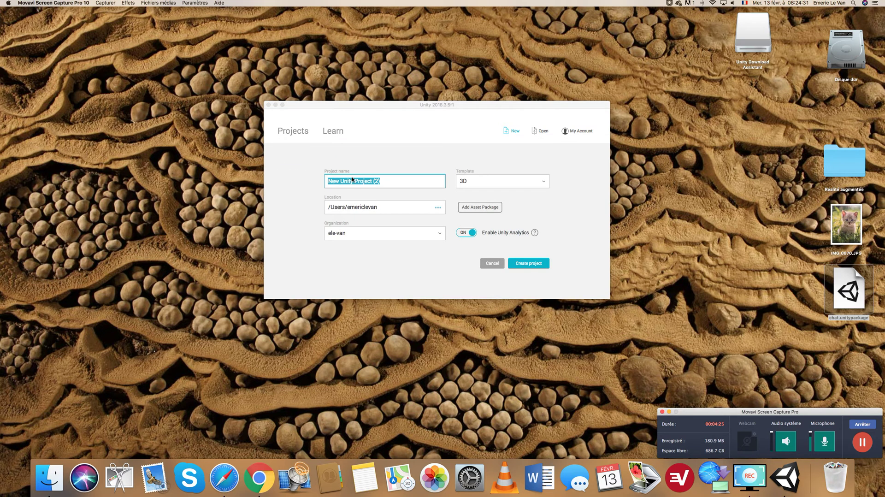
# Name the project "Chat", keep the 3D template and the existing organization, and create the project
pyautogui.click(386, 190)
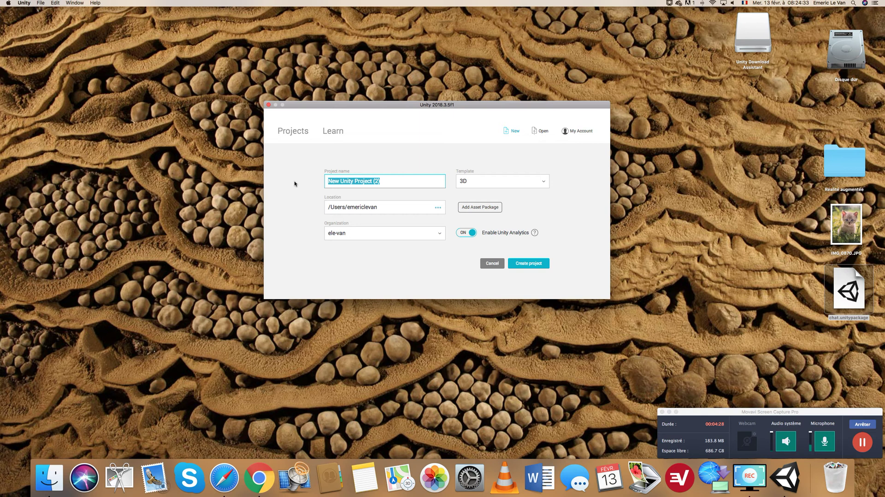
pyautogui.write('Chat')
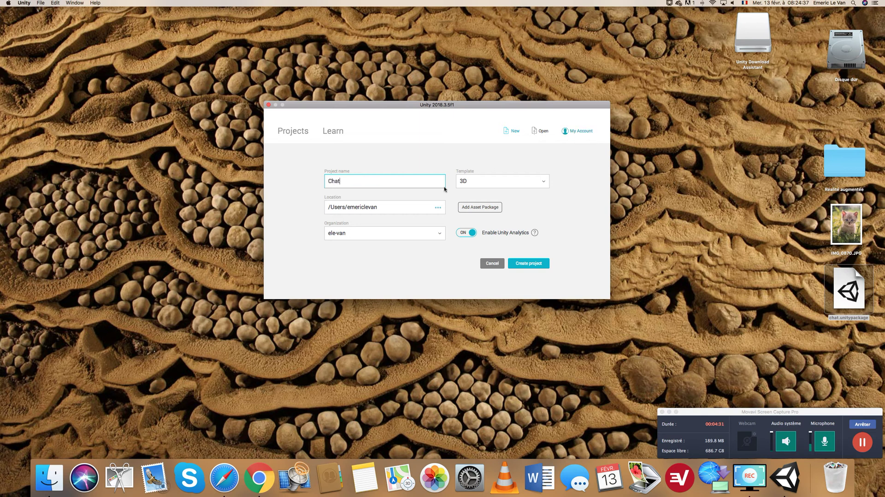
pyautogui.click(409, 235)
pyautogui.click(409, 234)
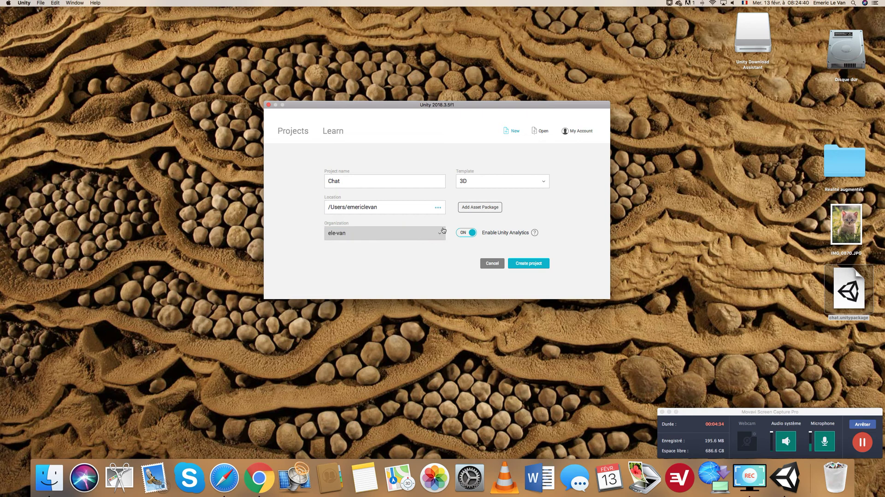
pyautogui.click(477, 183)
pyautogui.click(478, 189)
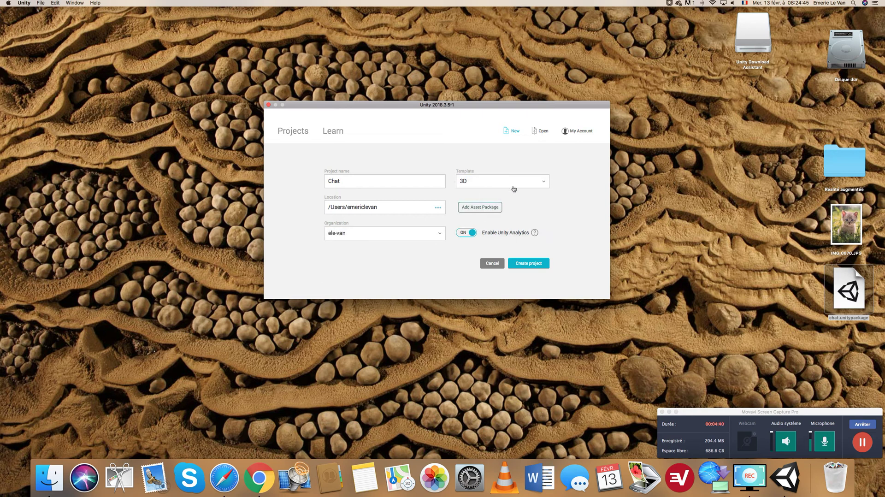
pyautogui.click(538, 265)
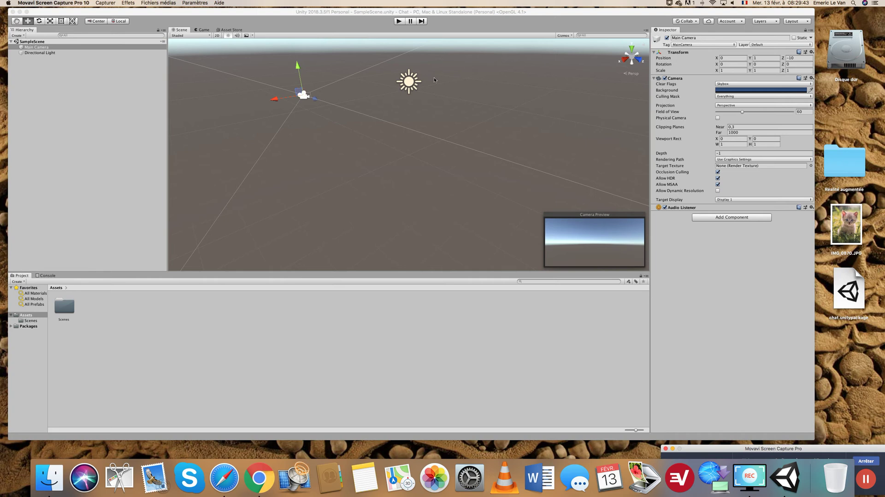
# Preview the sample scene in the Game view and return to the Scene view
pyautogui.click(389, 86)
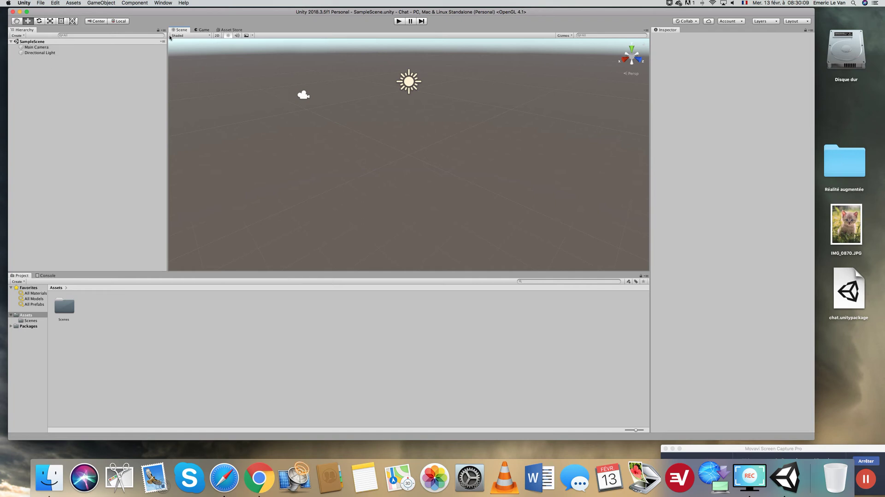
pyautogui.click(200, 31)
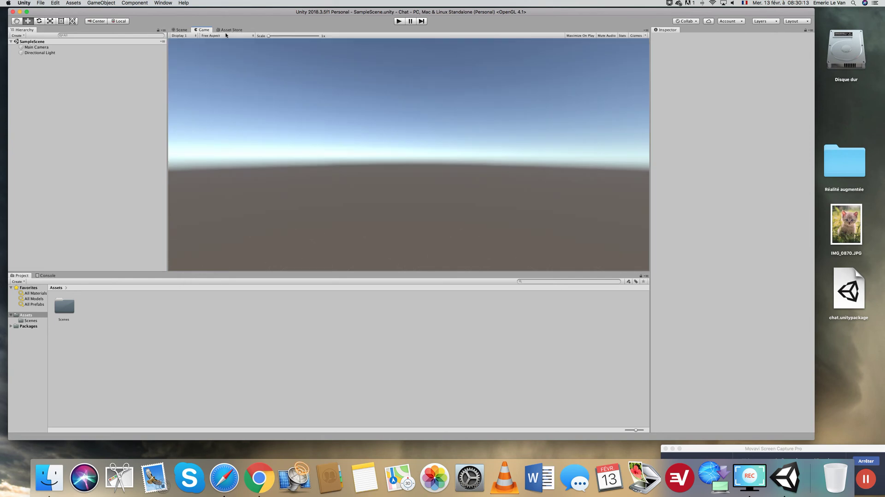
pyautogui.click(180, 31)
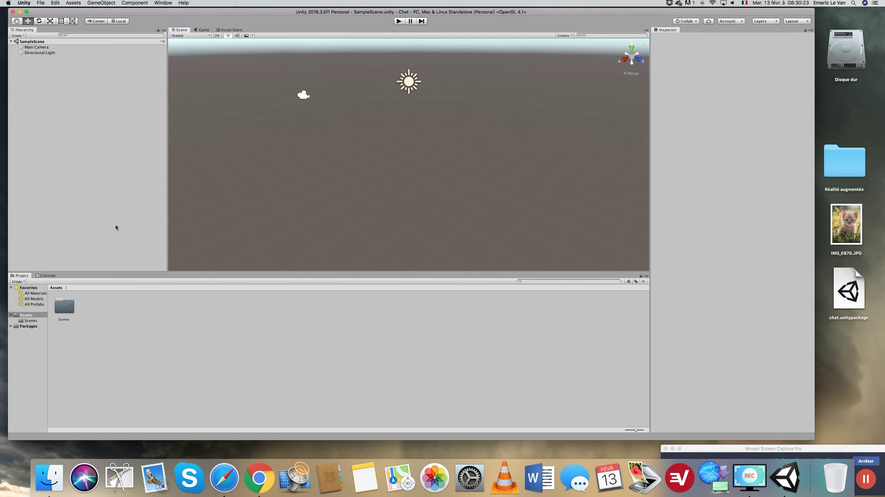
# Delete the Main Camera from SampleScene
pyautogui.click(37, 48)
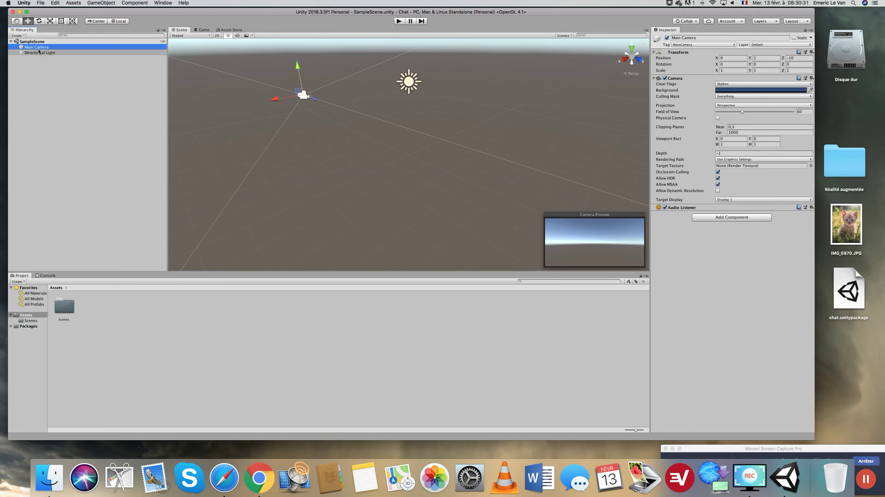
pyautogui.rightClick(39, 49)
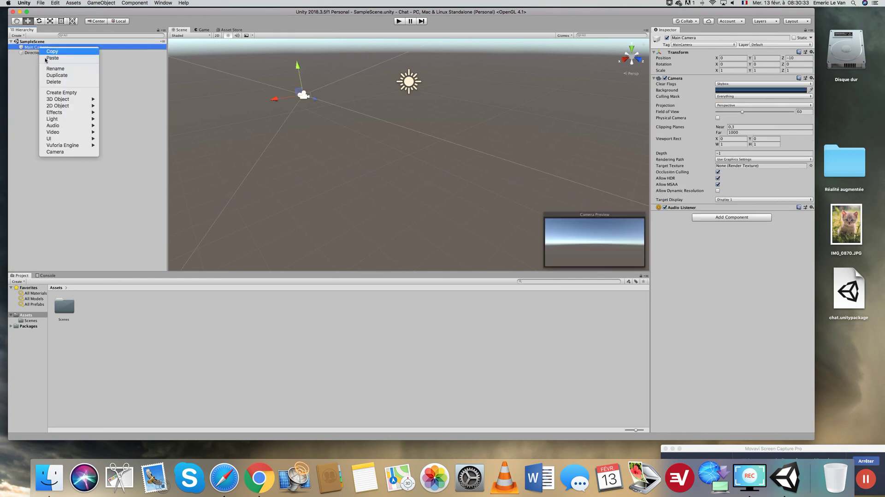
pyautogui.click(52, 83)
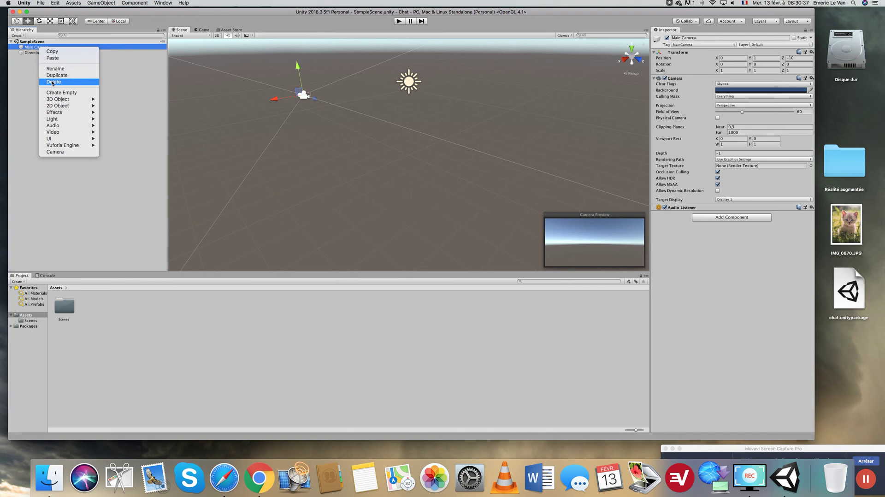
pyautogui.click(52, 83)
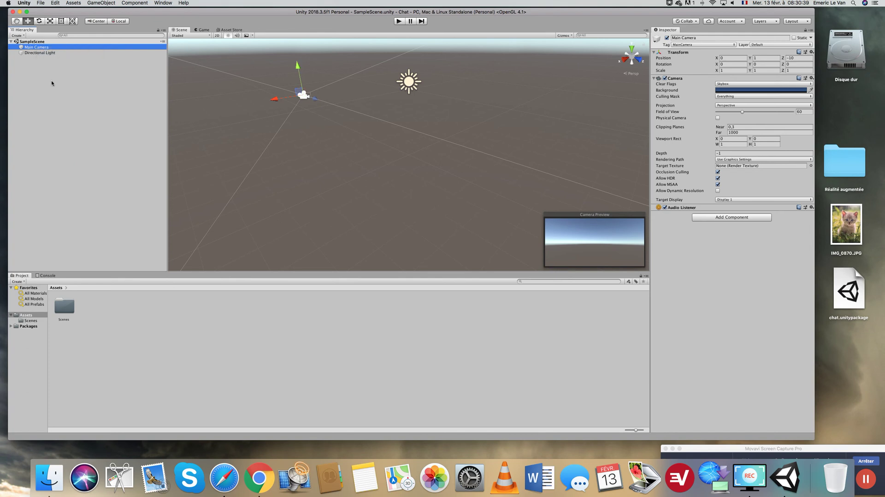
# Add a Vuforia Engine AR Camera to the scene and import the required Vuforia Engine assets
pyautogui.rightClick(45, 63)
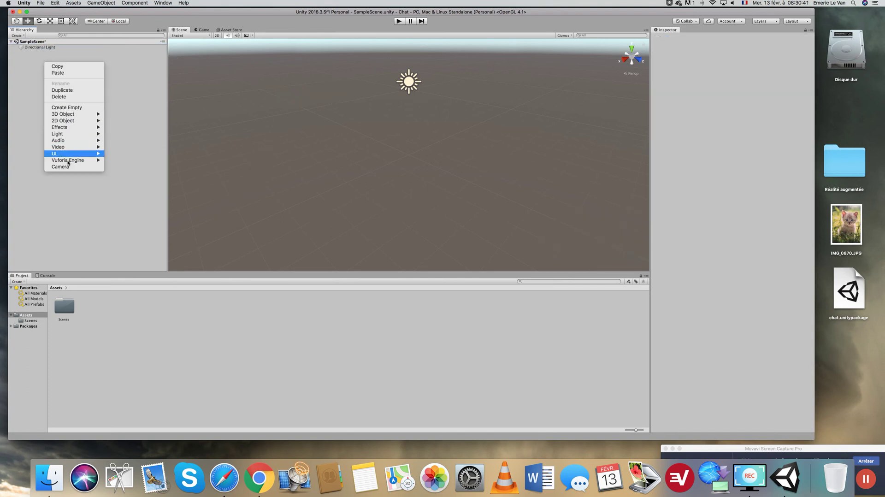
pyautogui.moveTo(69, 161)
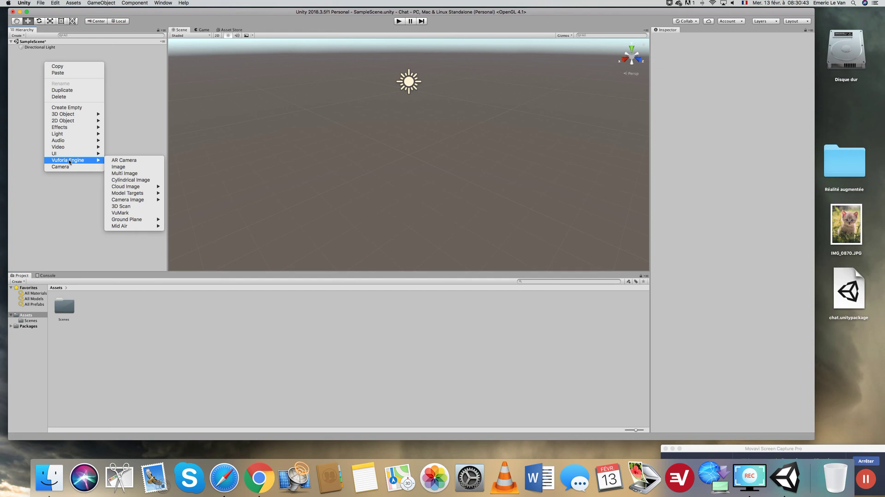
pyautogui.click(119, 161)
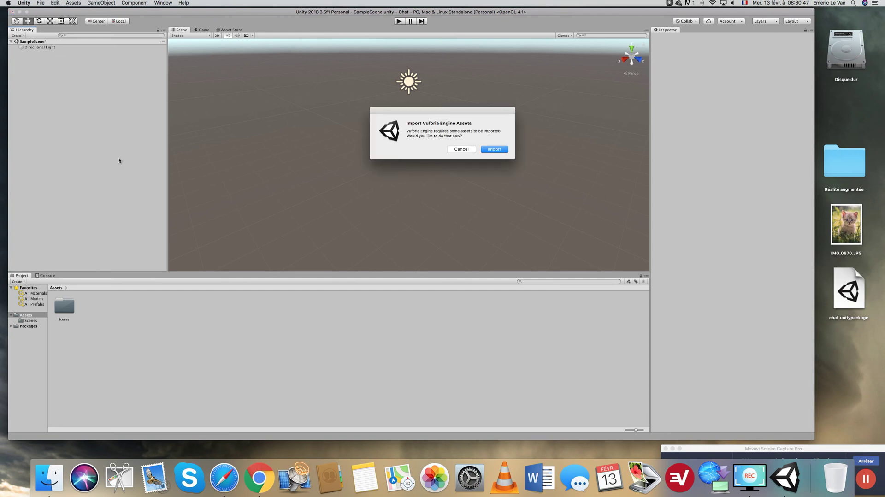
pyautogui.click(494, 149)
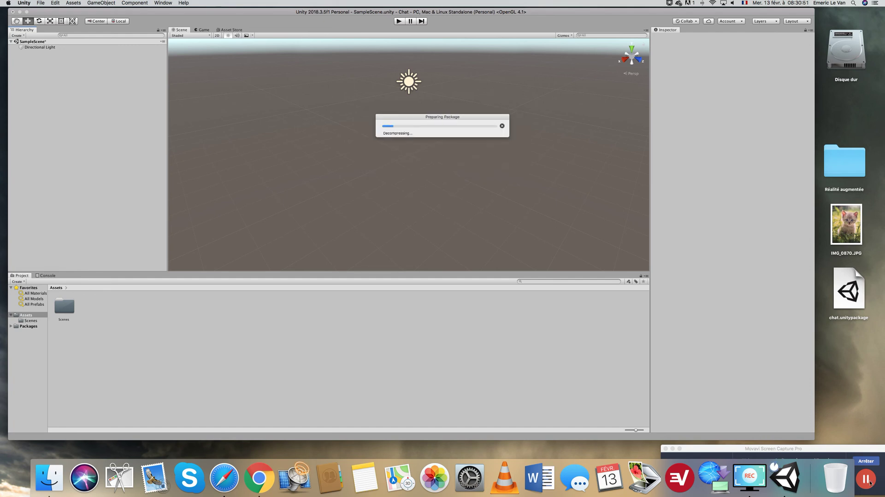
pyautogui.click(866, 479)
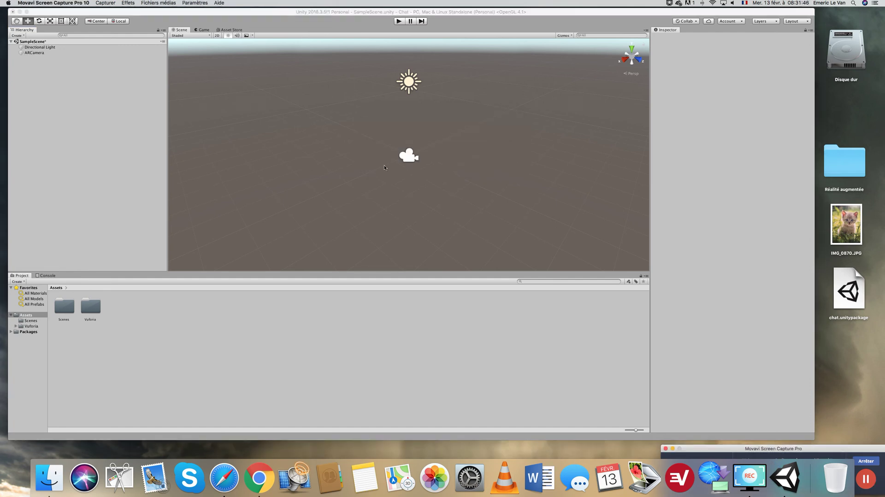
# Examine the Directional Light and the ARCamera, viewing the scene from the front and from the top
pyautogui.click(406, 157)
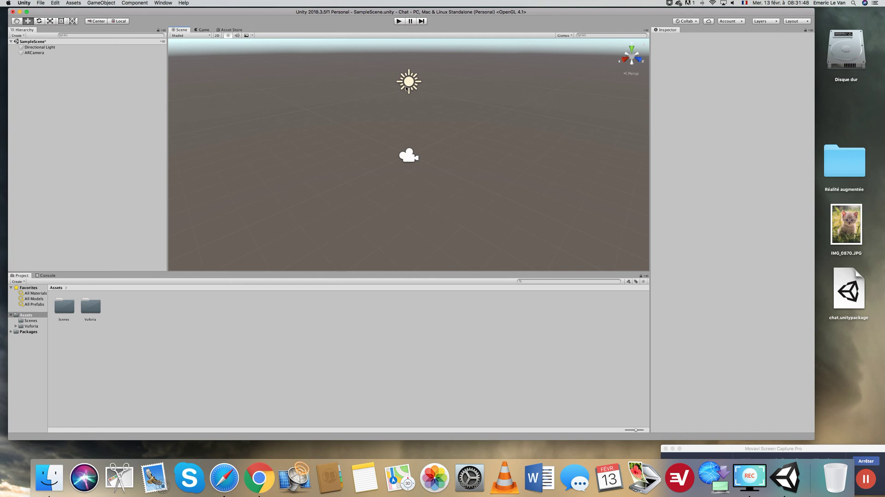
pyautogui.click(406, 89)
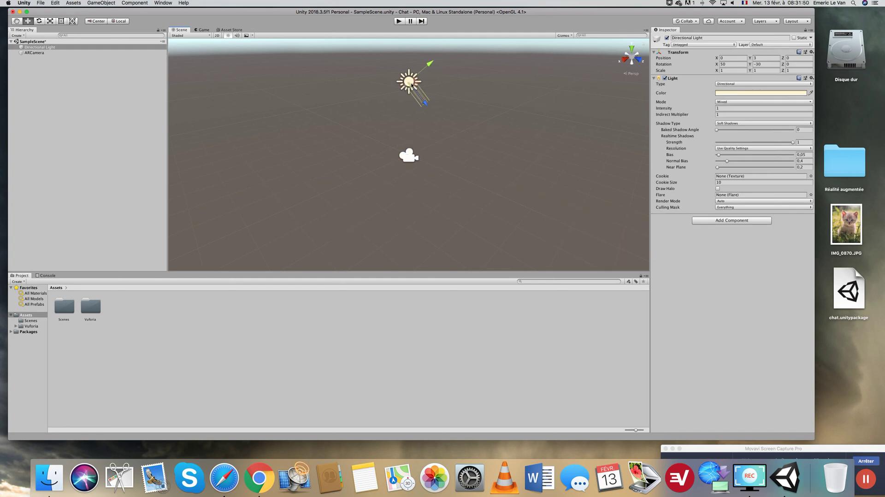
pyautogui.click(409, 155)
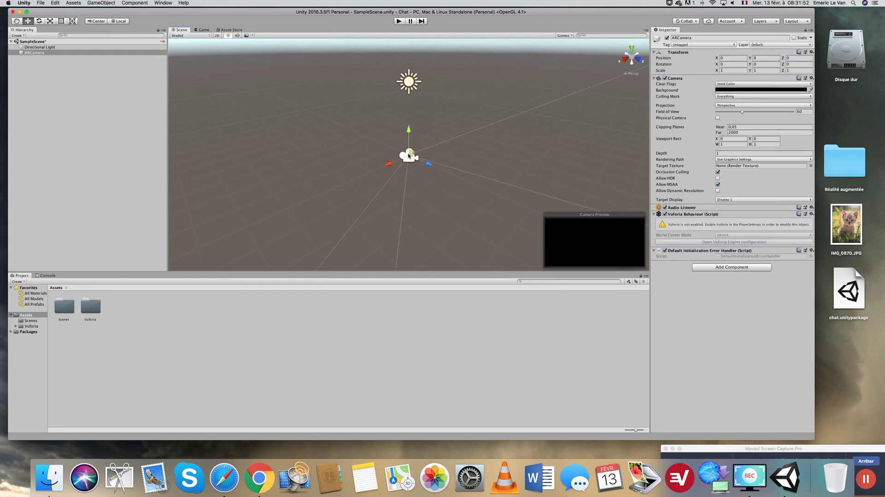
pyautogui.click(632, 49)
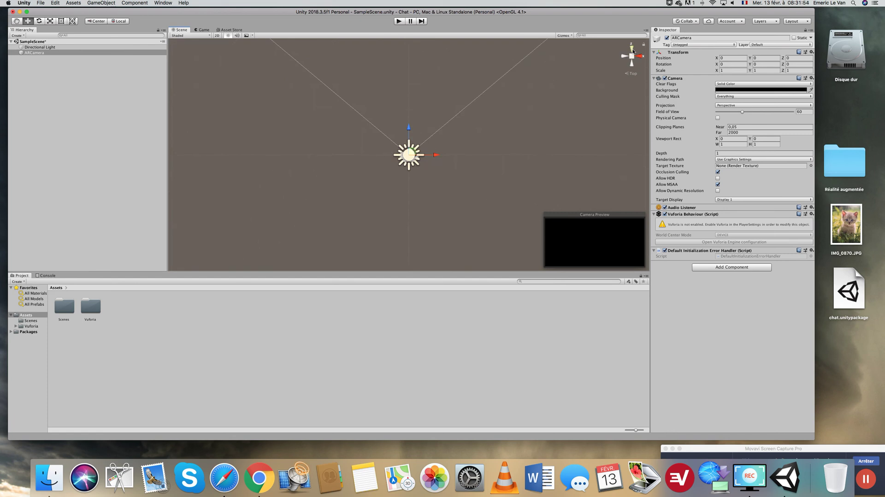
pyautogui.click(632, 50)
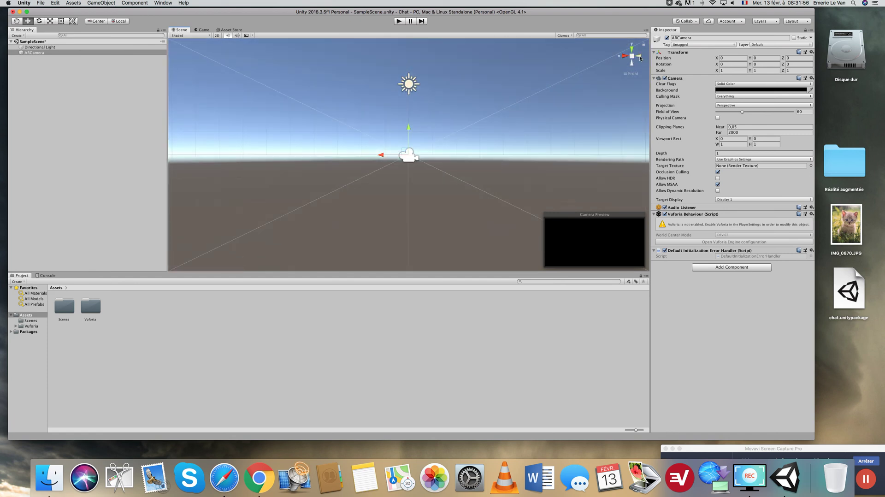
pyautogui.click(643, 58)
pyautogui.click(630, 50)
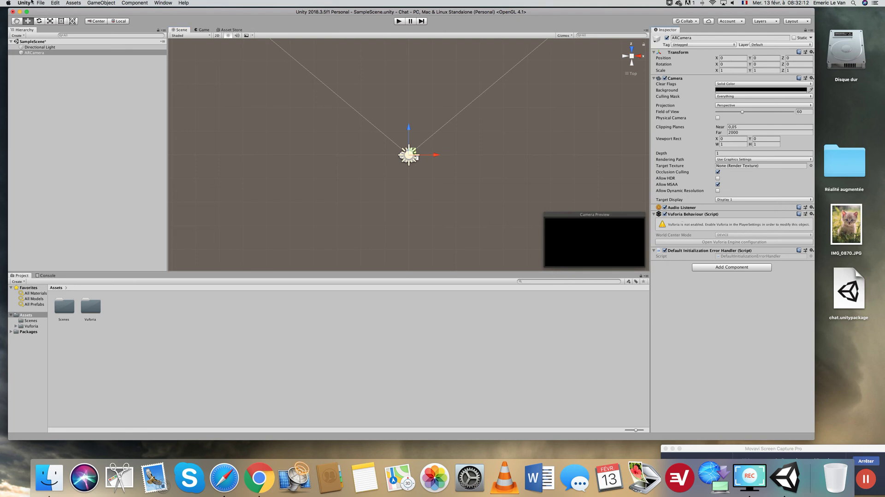
# Open the player settings from the build settings and review the XR settings for iOS and Android
pyautogui.click(31, 5)
pyautogui.moveTo(41, 4)
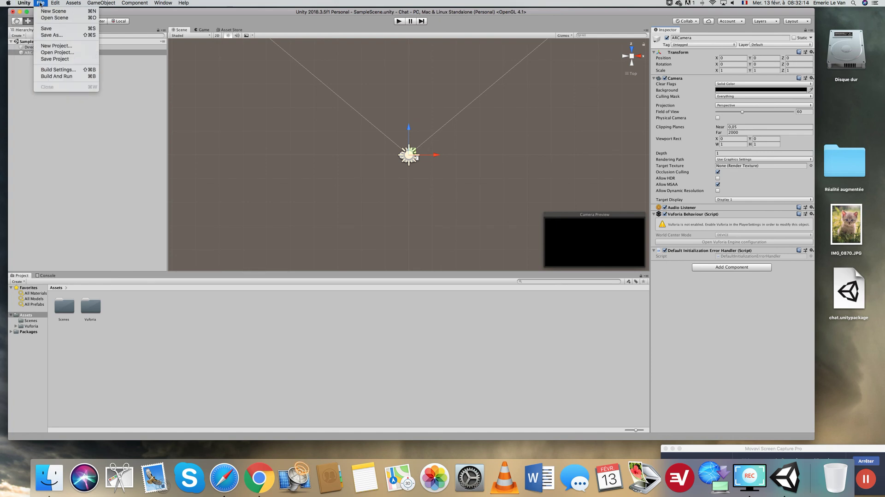
pyautogui.click(52, 71)
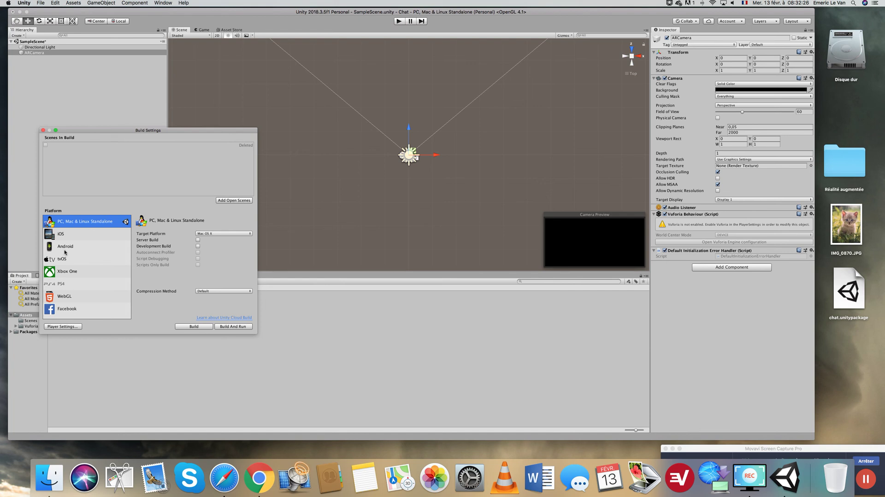
pyautogui.click(63, 326)
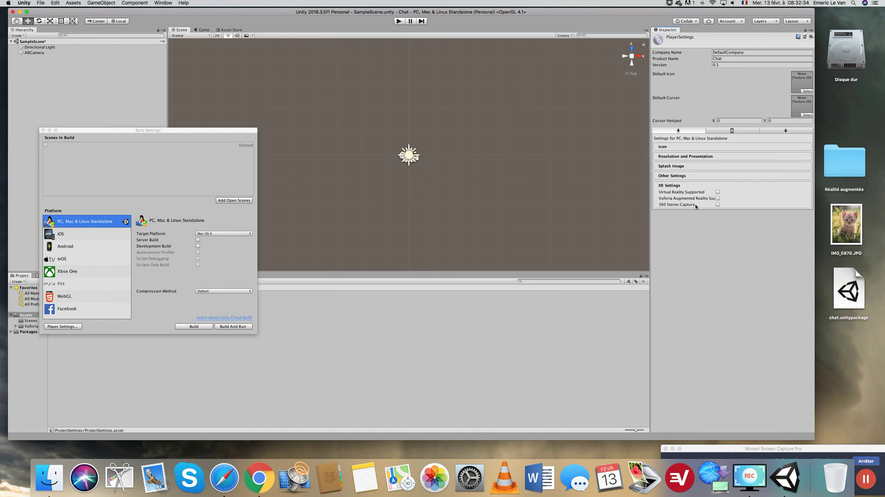
pyautogui.click(728, 131)
pyautogui.click(786, 131)
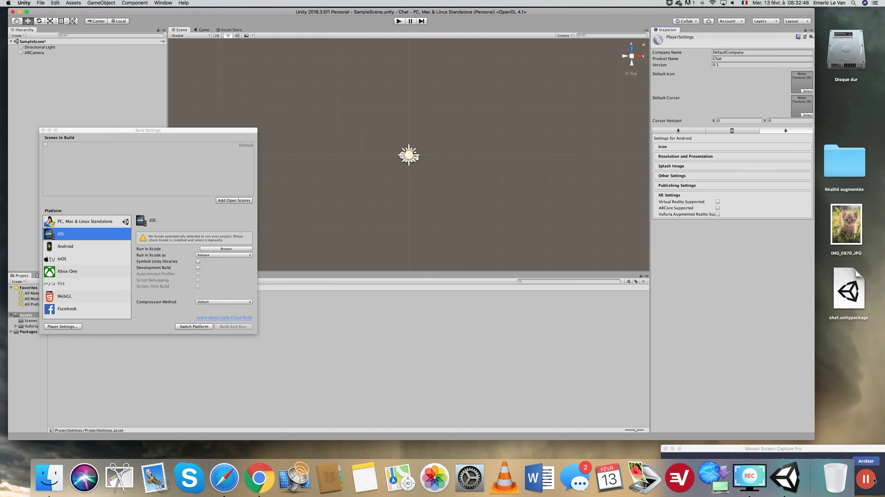
pyautogui.click(867, 479)
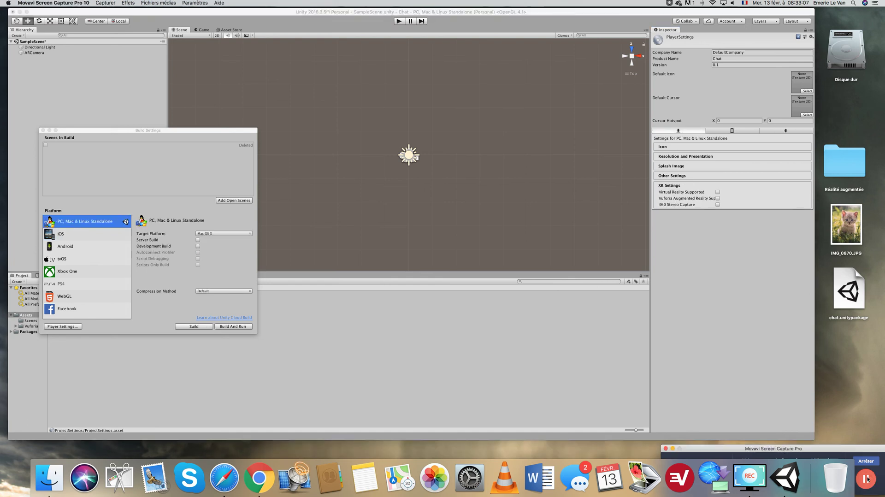
# Enable Vuforia Augmented Reality support and Virtual Reality support in the XR settings for PC, Mac & Linux Standalone
pyautogui.click(783, 335)
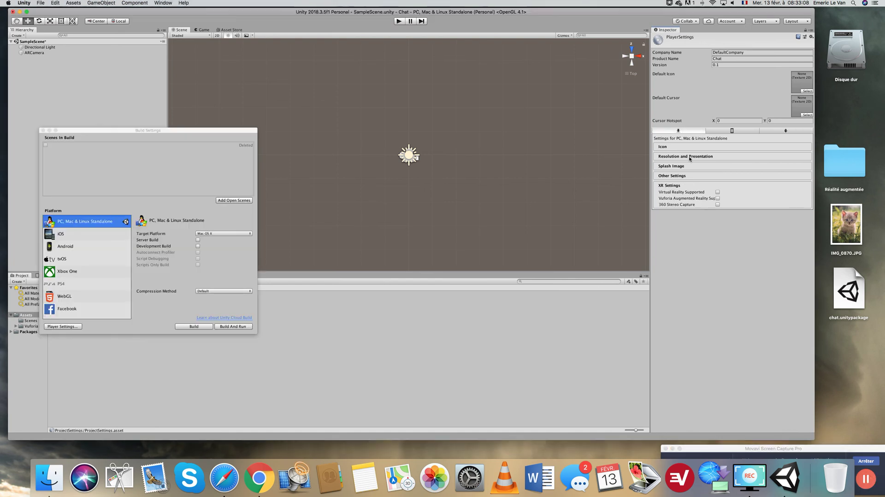
pyautogui.click(718, 198)
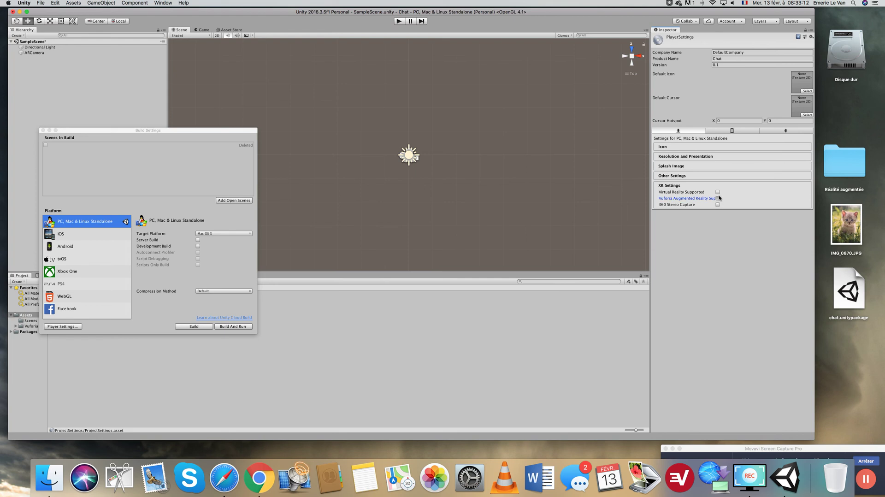
pyautogui.click(719, 193)
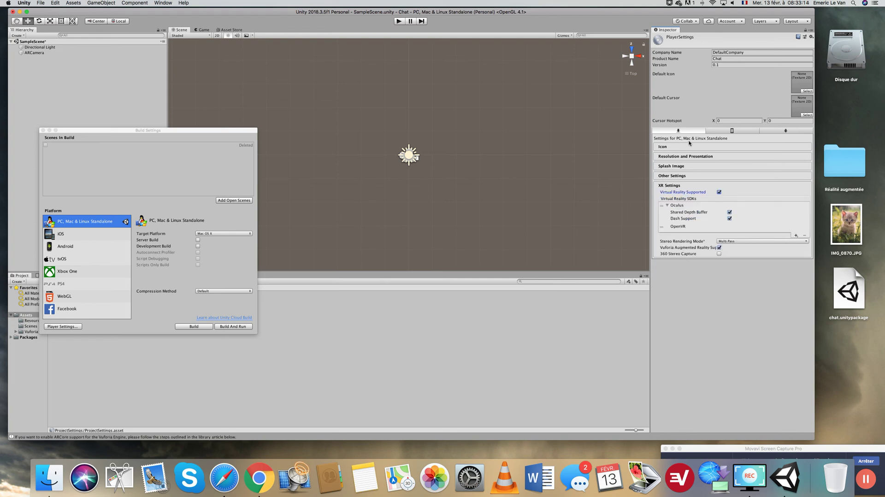
# Enable Vuforia Augmented Reality support in the iOS XR settings and open the Android player settings
pyautogui.click(732, 131)
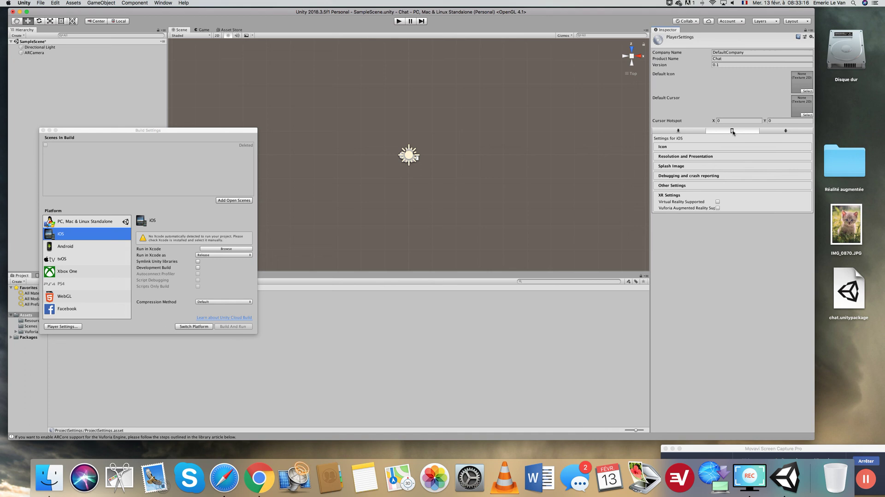
pyautogui.click(718, 208)
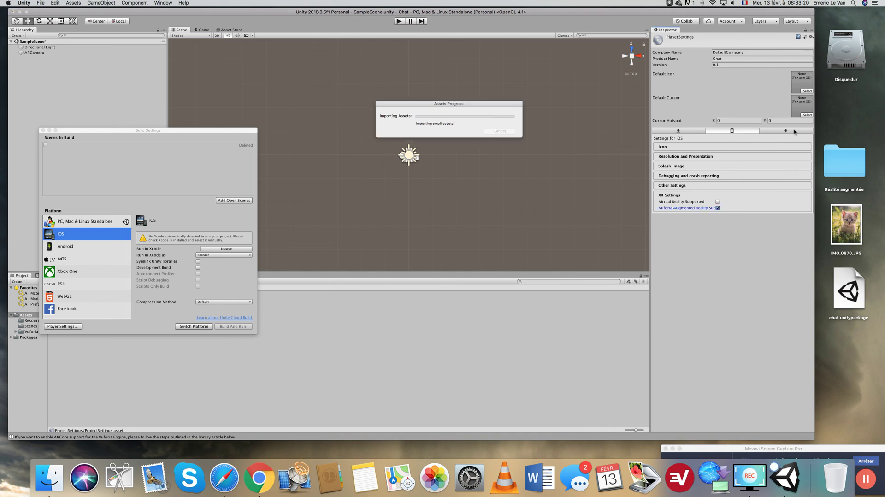
pyautogui.click(789, 131)
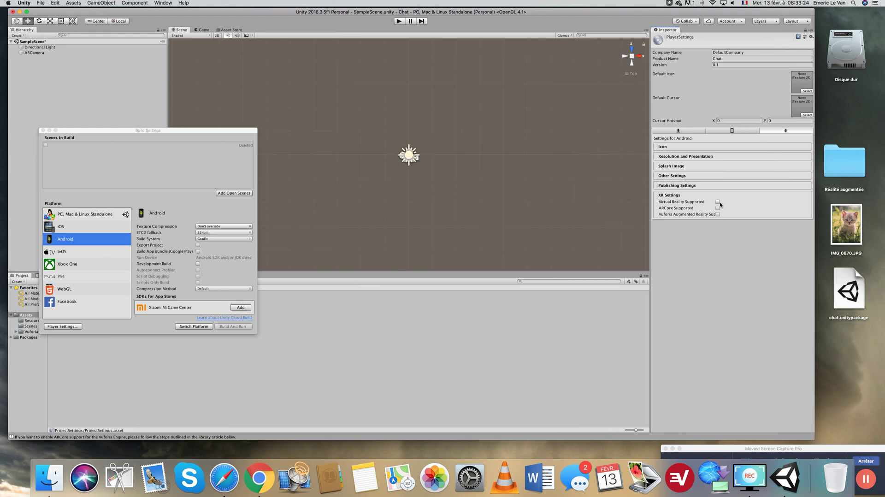